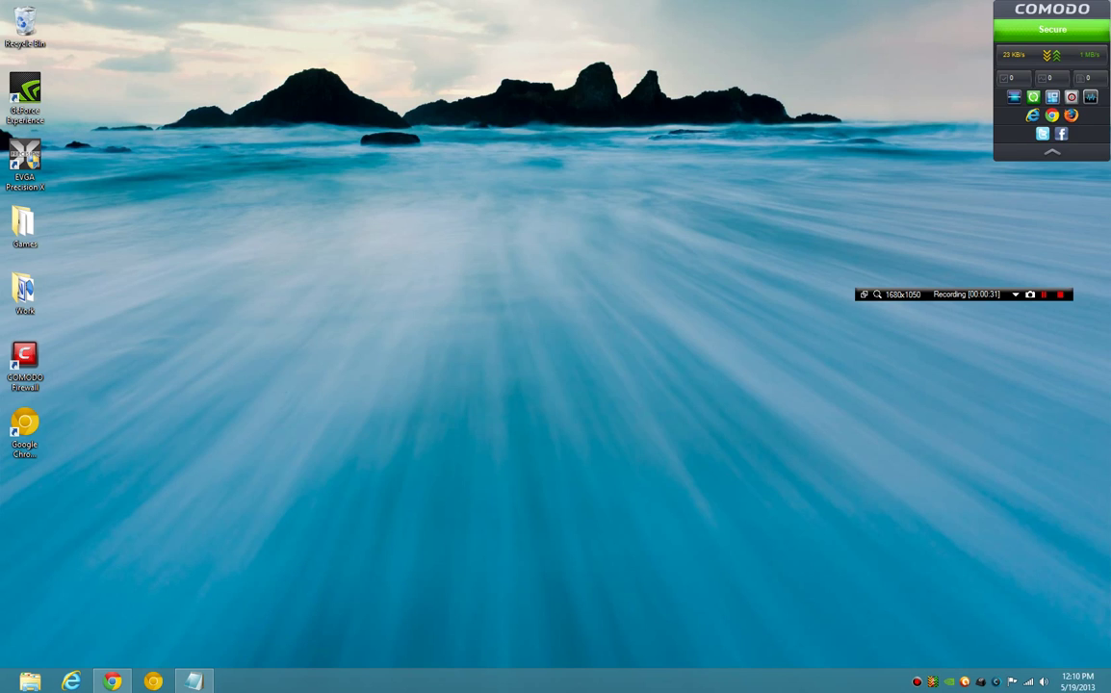
Open COMODO Firewall's Tasks screen, browse Firewall, Sandbox and Advanced Tasks, ending on Firewall Tasks
double_click(932, 683)
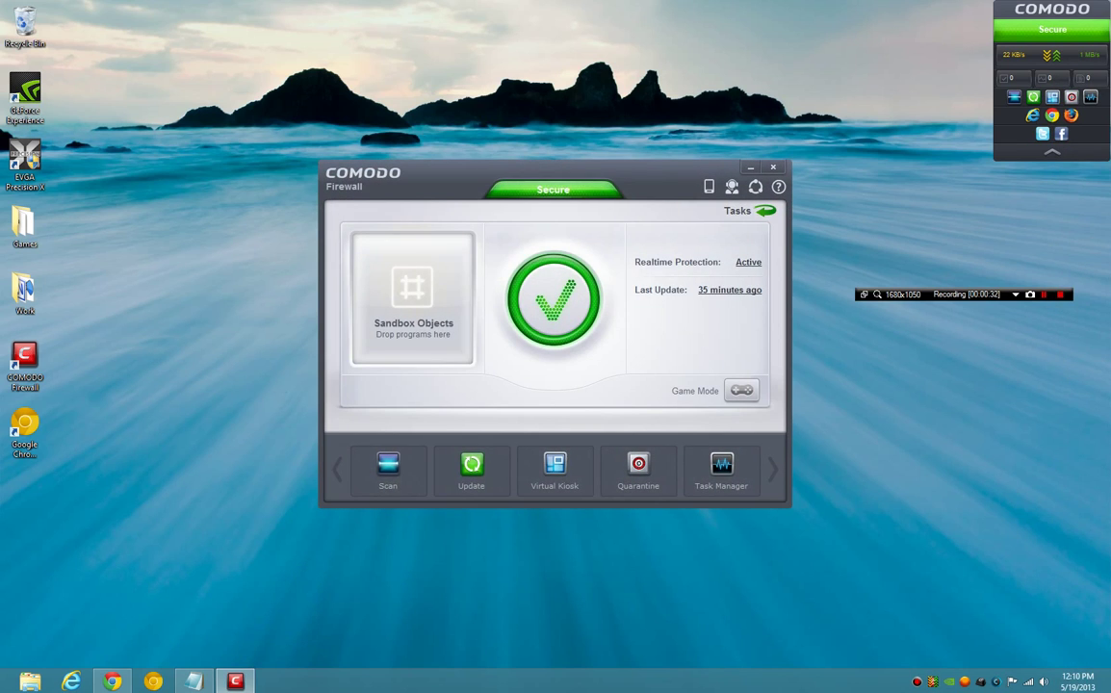
left_click(749, 209)
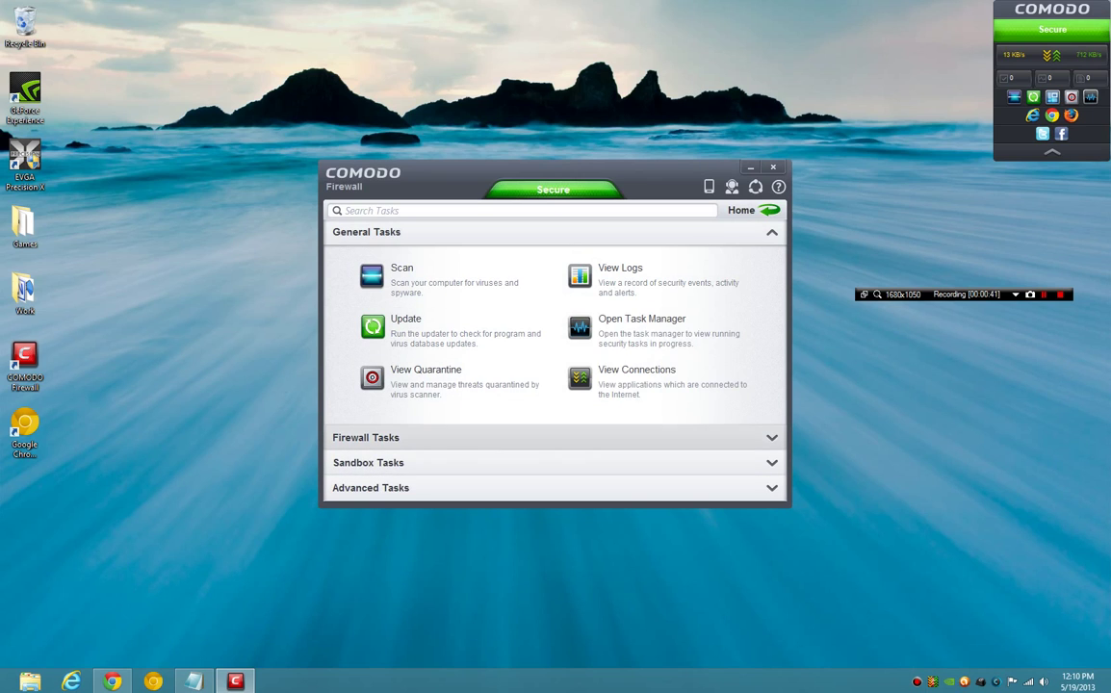
left_click(366, 437)
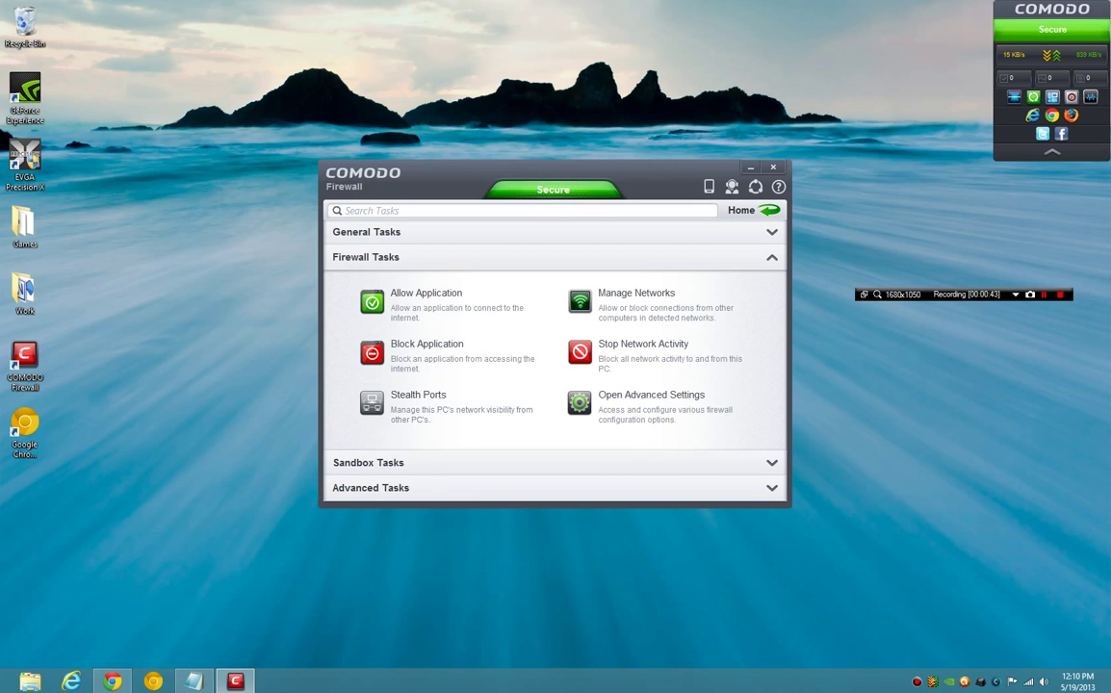
left_click(368, 462)
left_click(370, 487)
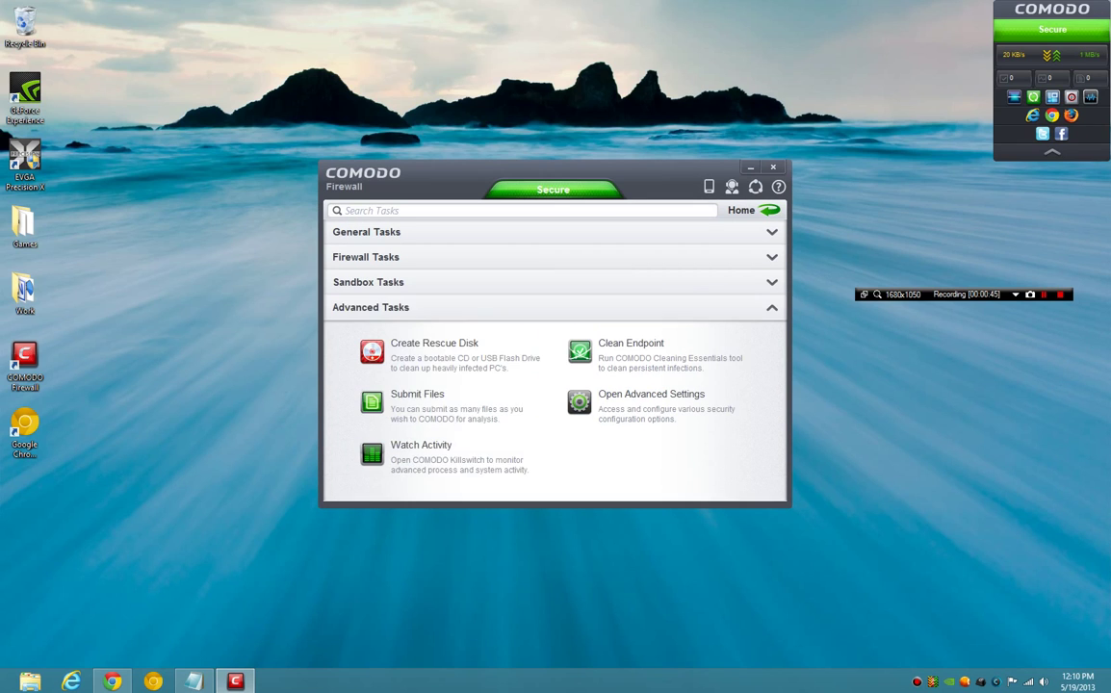
left_click(365, 257)
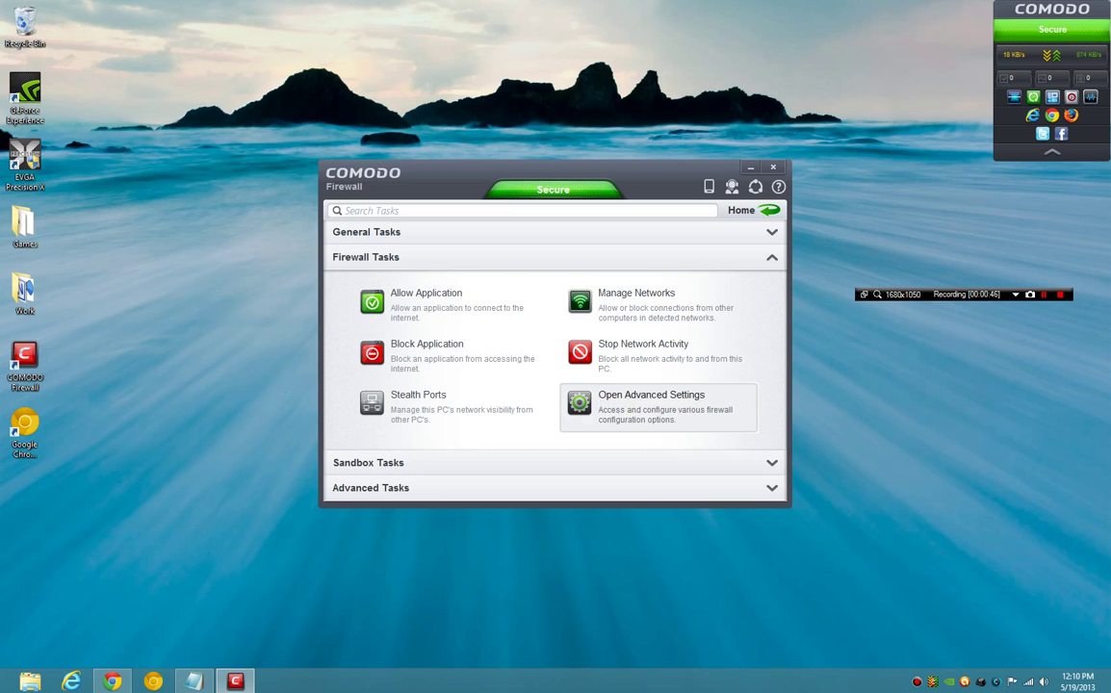
Open Advanced Settings, move its window up-left, and view the General User Interface options
left_click(651, 395)
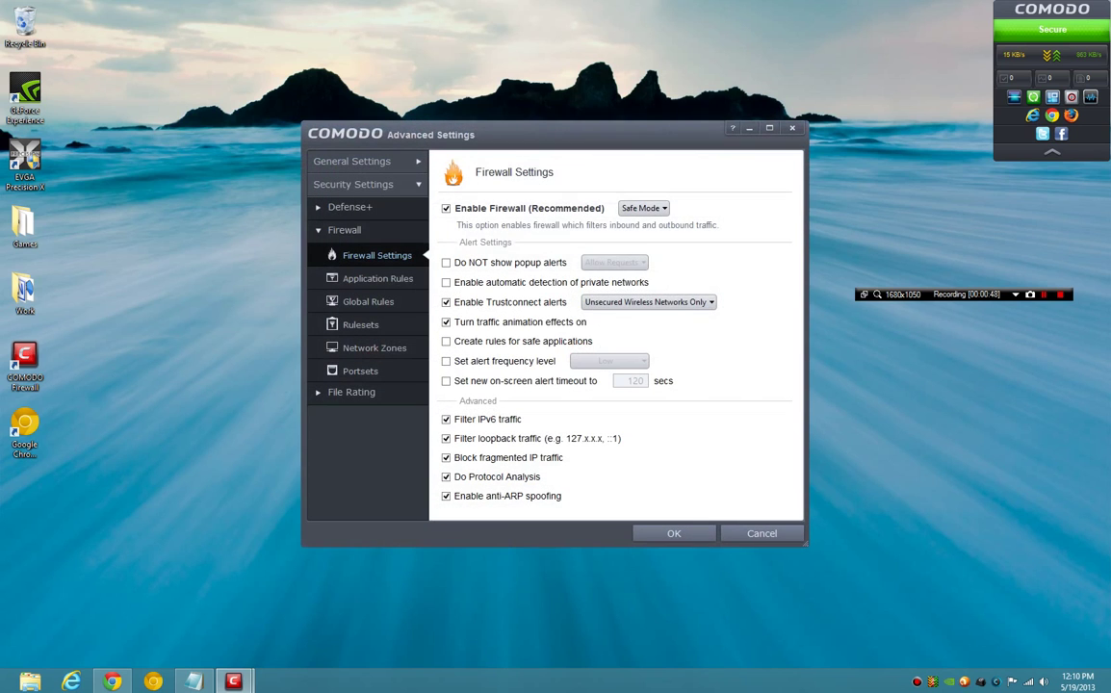
left_click_drag(539, 134, 405, 39)
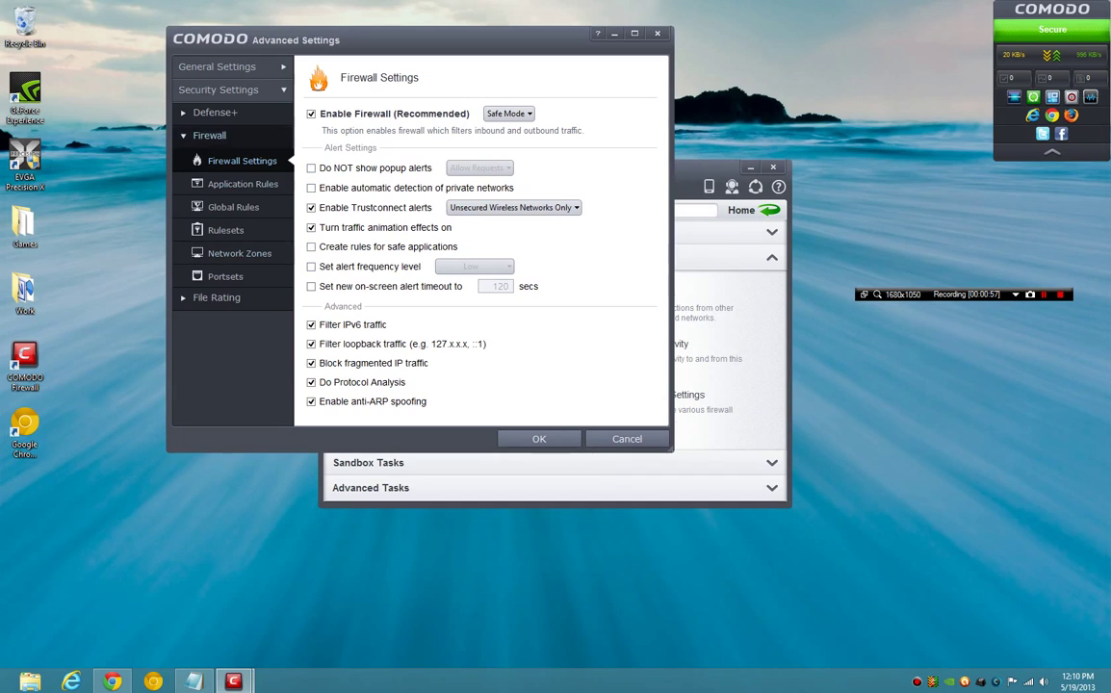
left_click(216, 66)
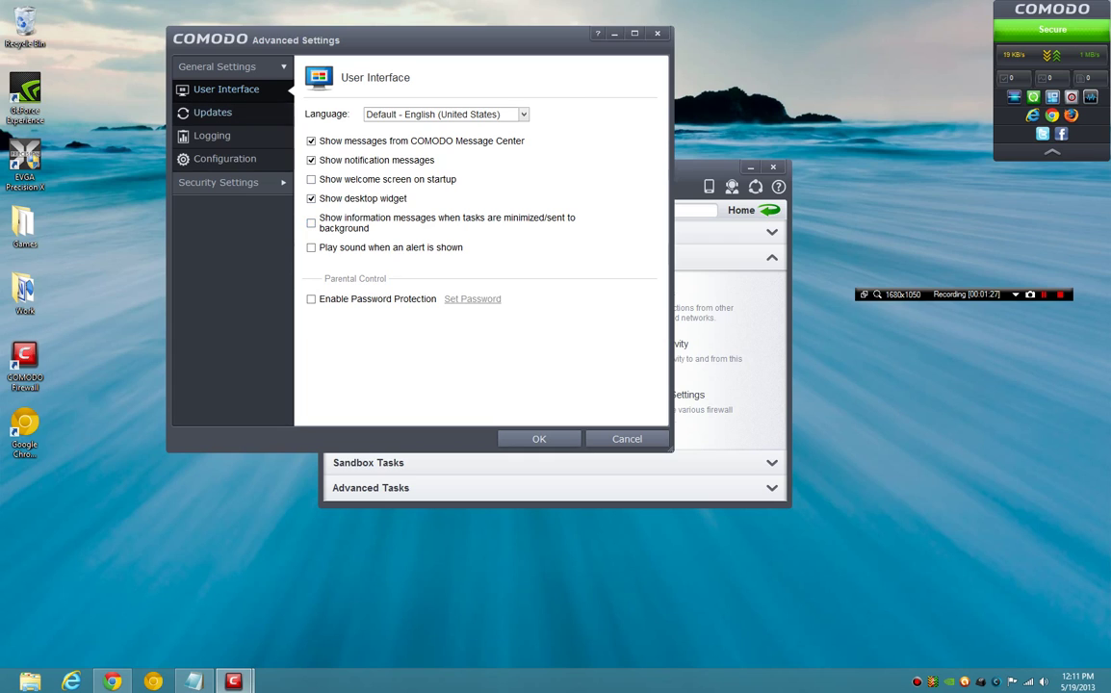
Review the Updates, Logging and Configuration pages, then expand Security Settings
left_click(212, 112)
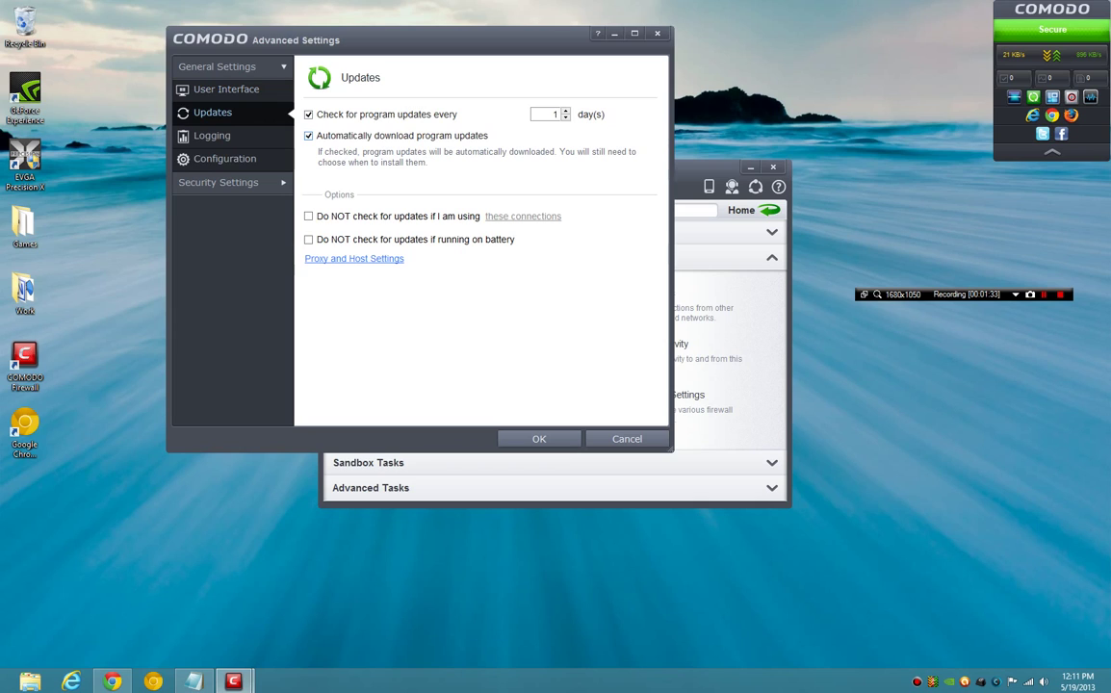
key("Down")
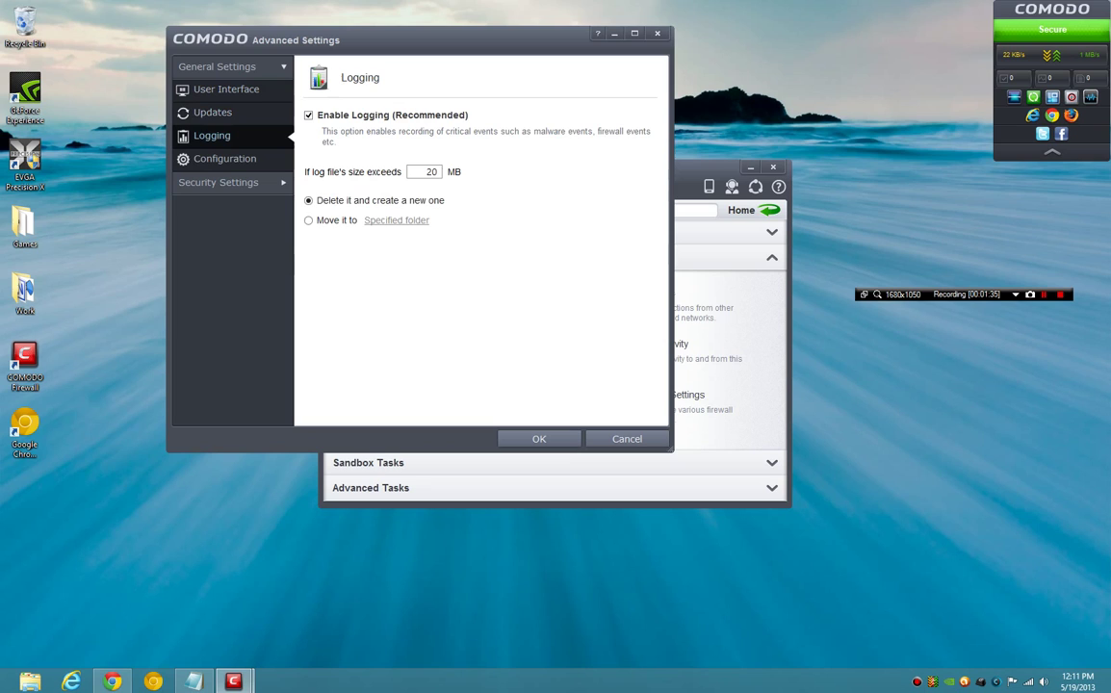
key("Down")
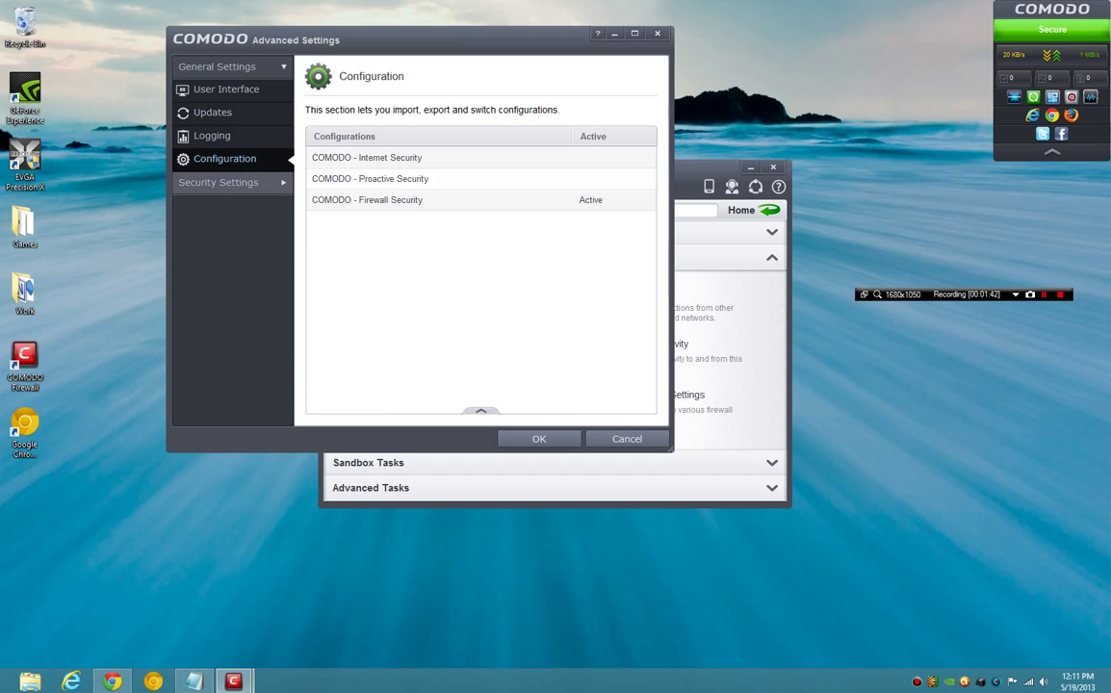
left_click(217, 182)
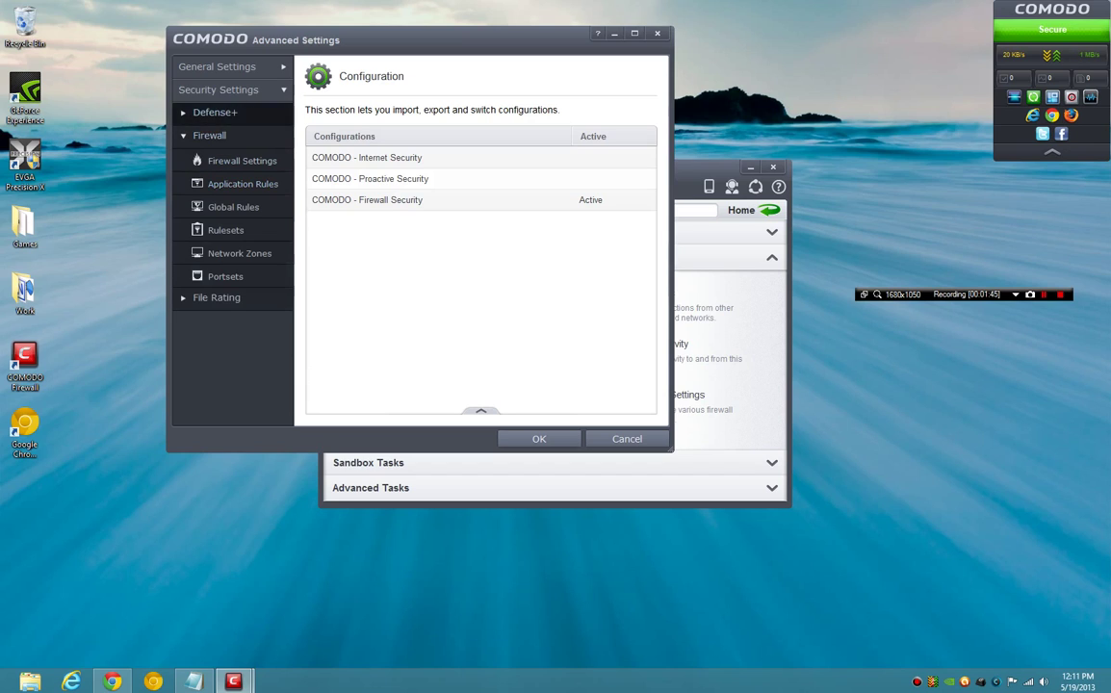
Expand Defense+ and HIPS in the sidebar and show the HIPS Settings page
left_click(214, 112)
left_click(214, 135)
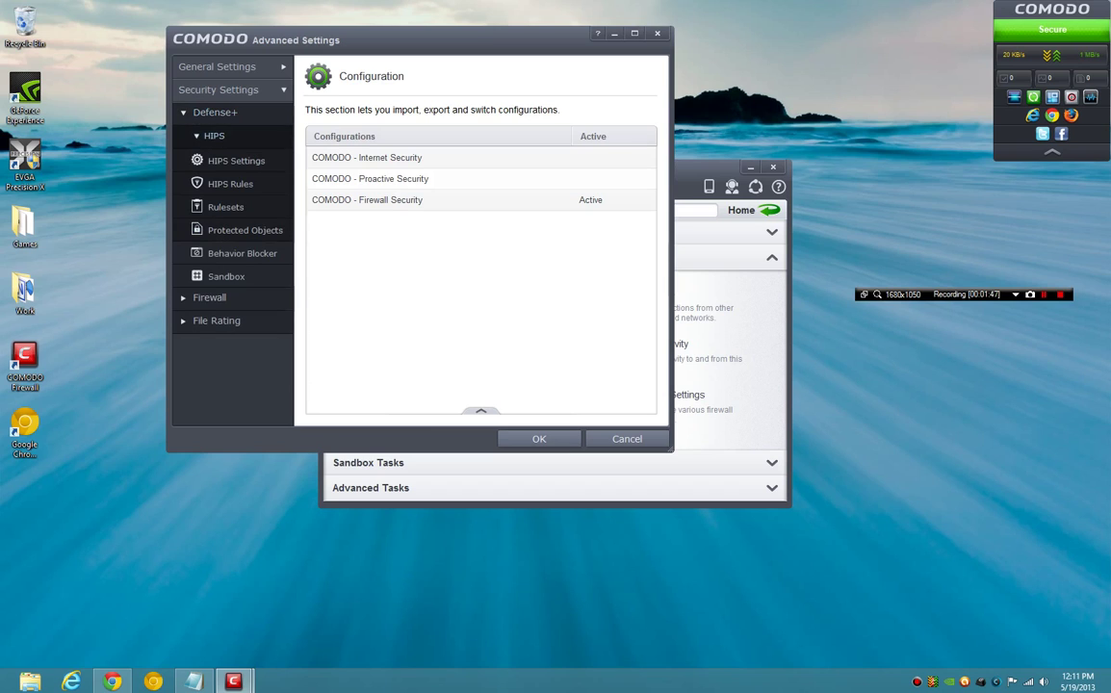
left_click(236, 161)
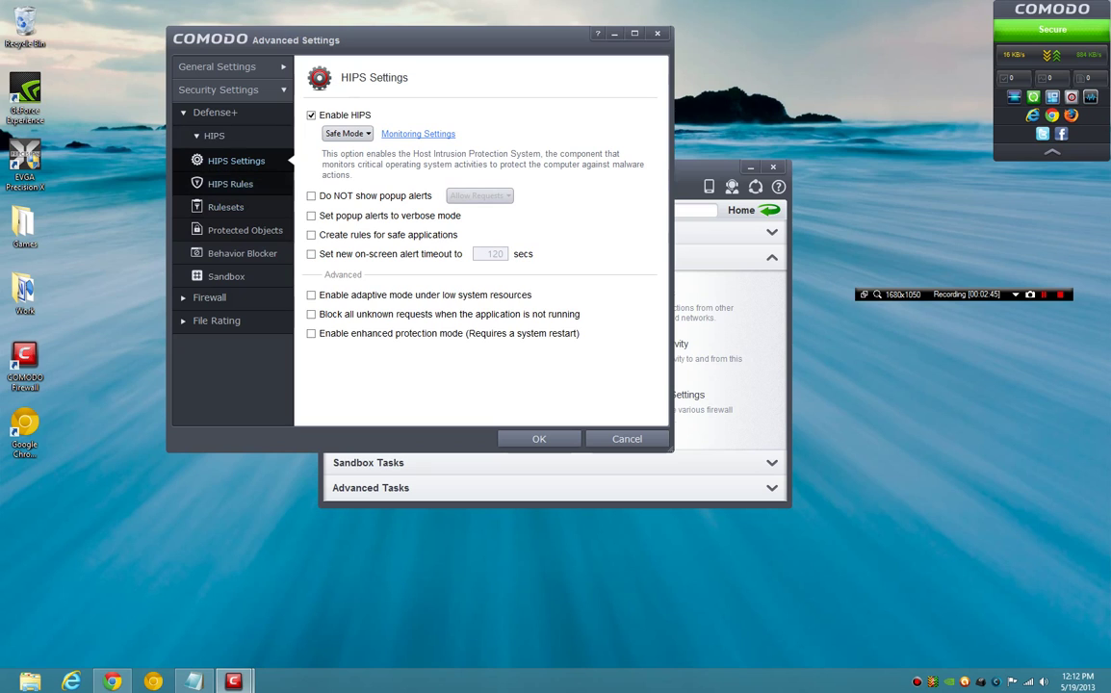
Browse the HIPS Rules, Rulesets, Protected Objects and Behavior Blocker pages, then step down to Sandbox
left_click(230, 182)
scroll(478, 274, "down", 2)
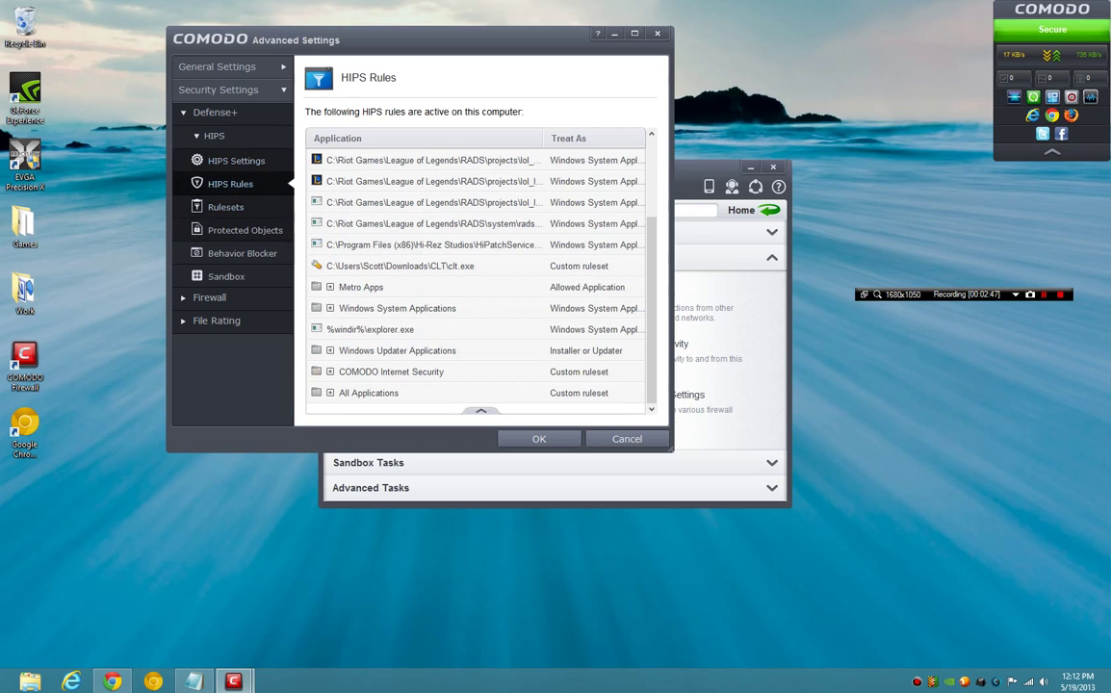
left_click(225, 206)
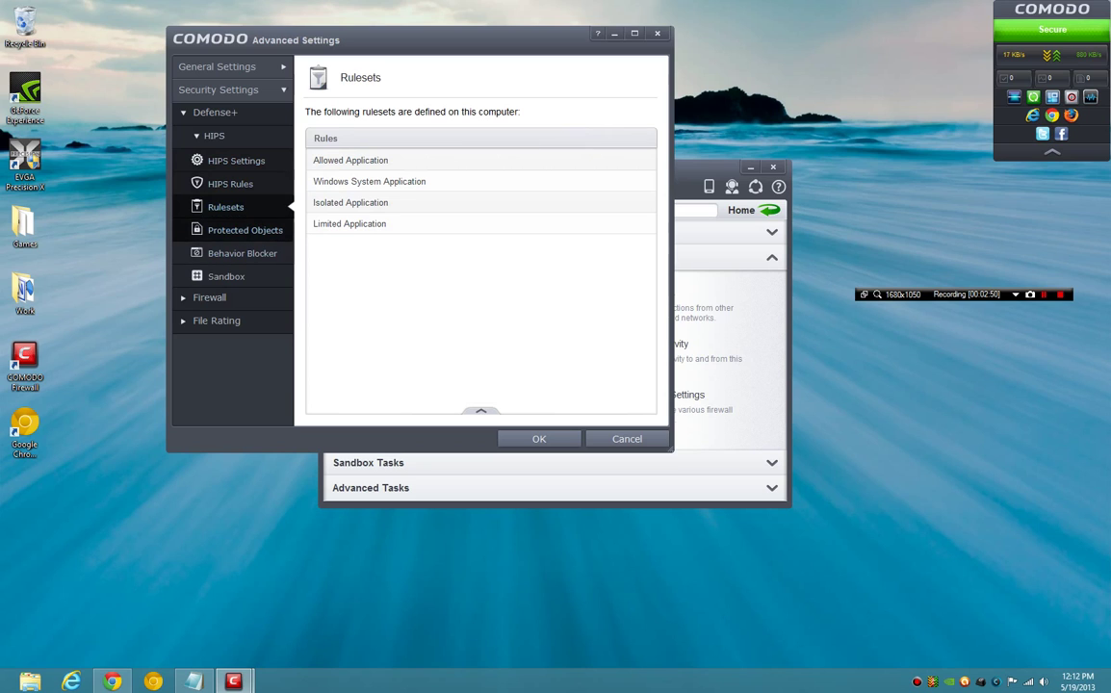
left_click(245, 229)
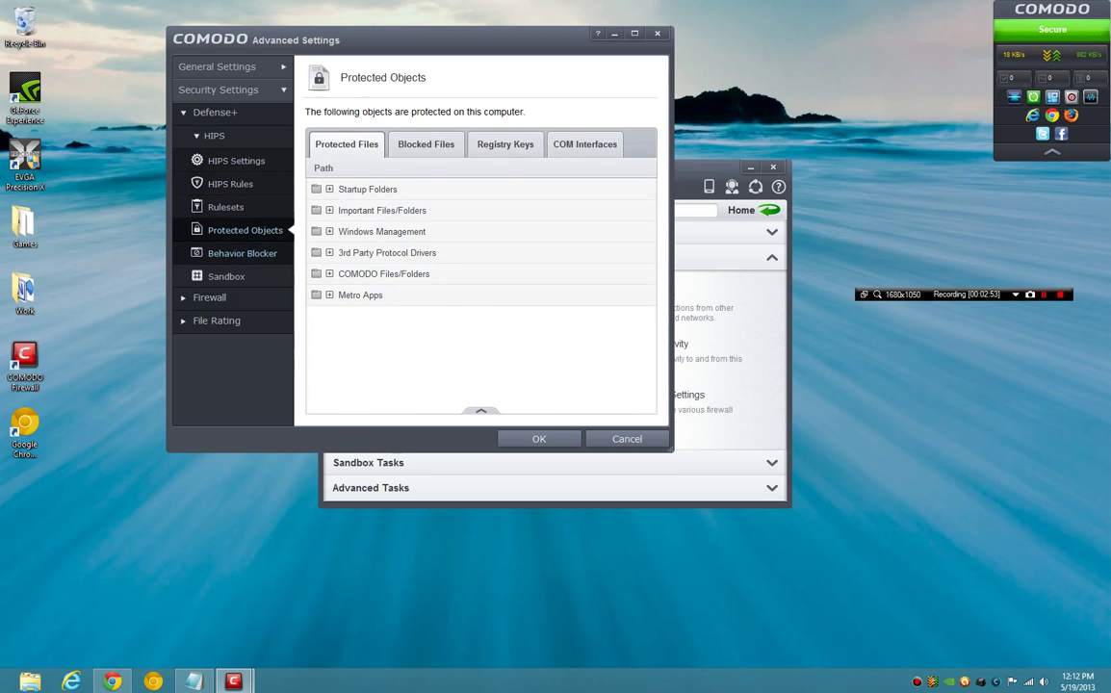
left_click(242, 253)
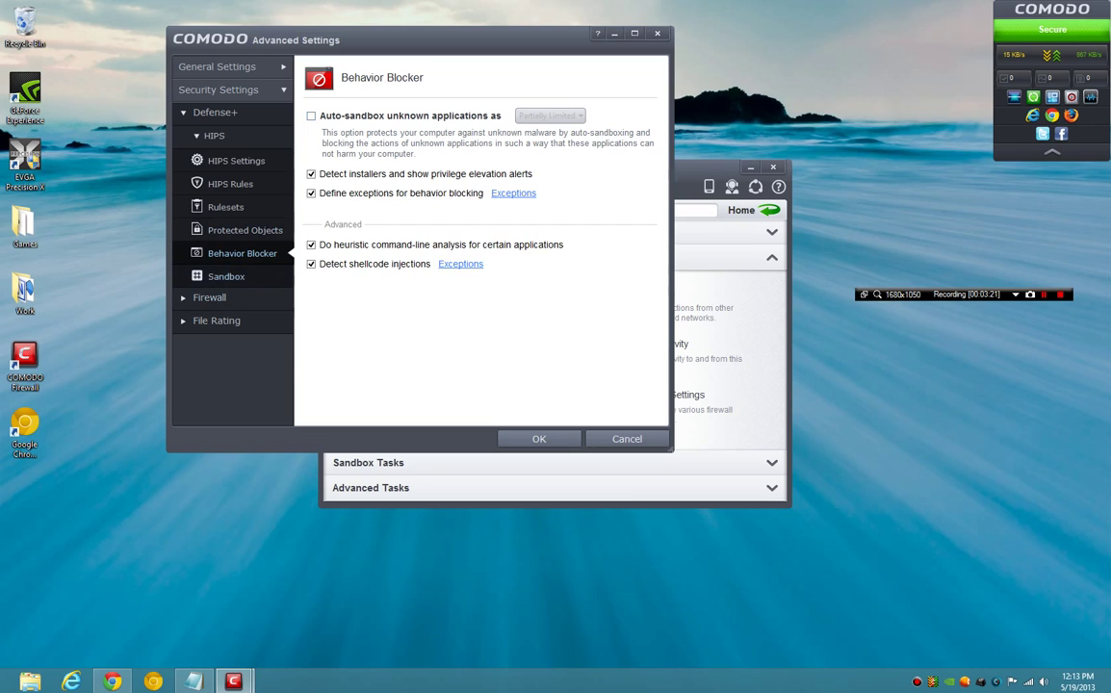
key("Down")
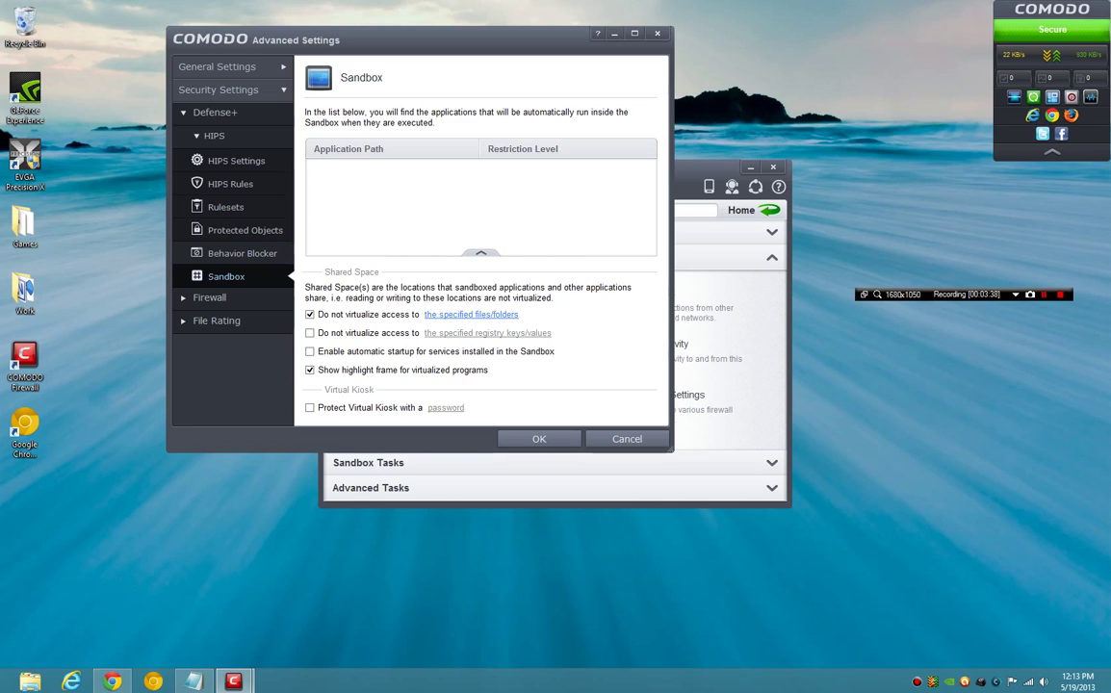
Open Firewall Settings and step through Application Rules, Global Rules, Rulesets and Network Zones
left_click(209, 297)
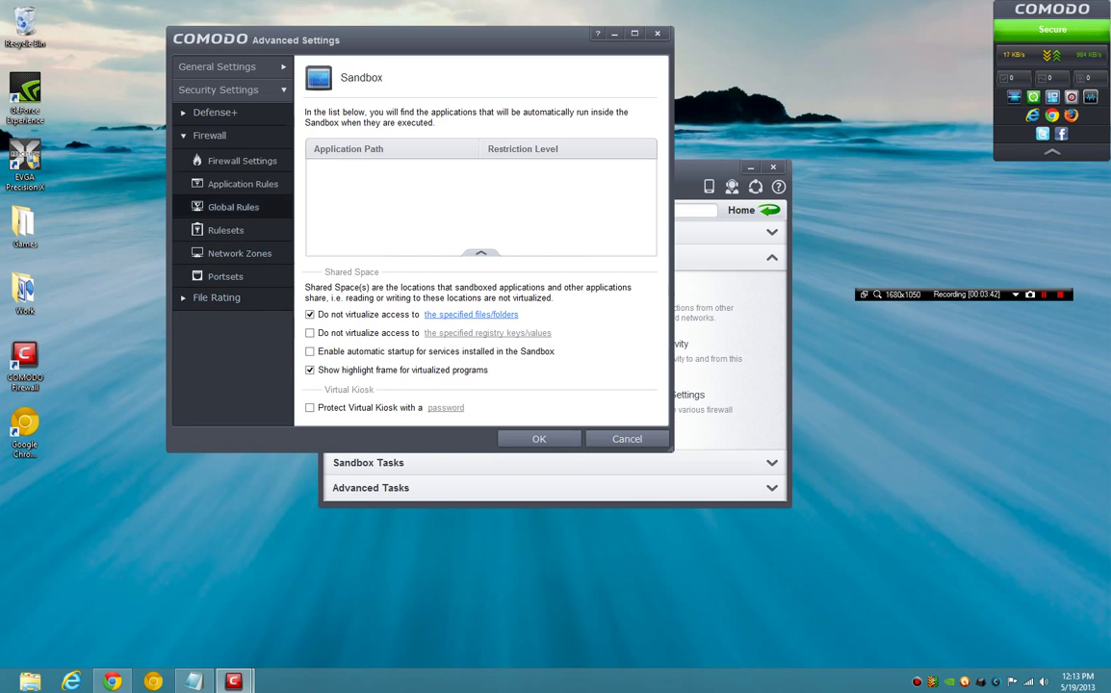
left_click(242, 161)
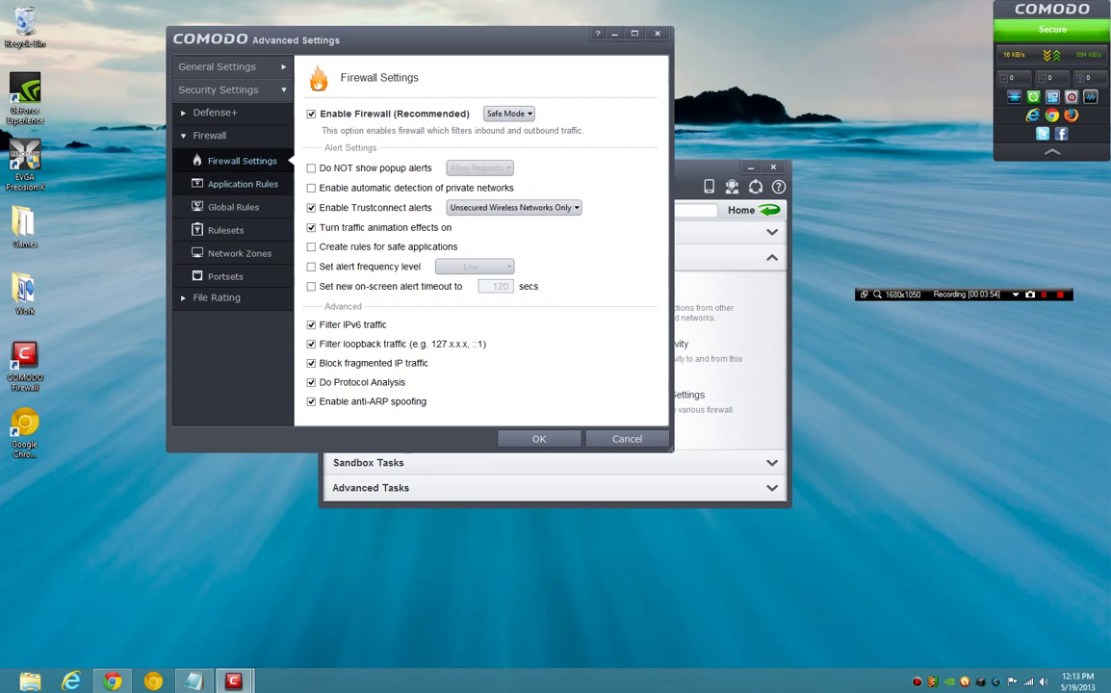
left_click(242, 184)
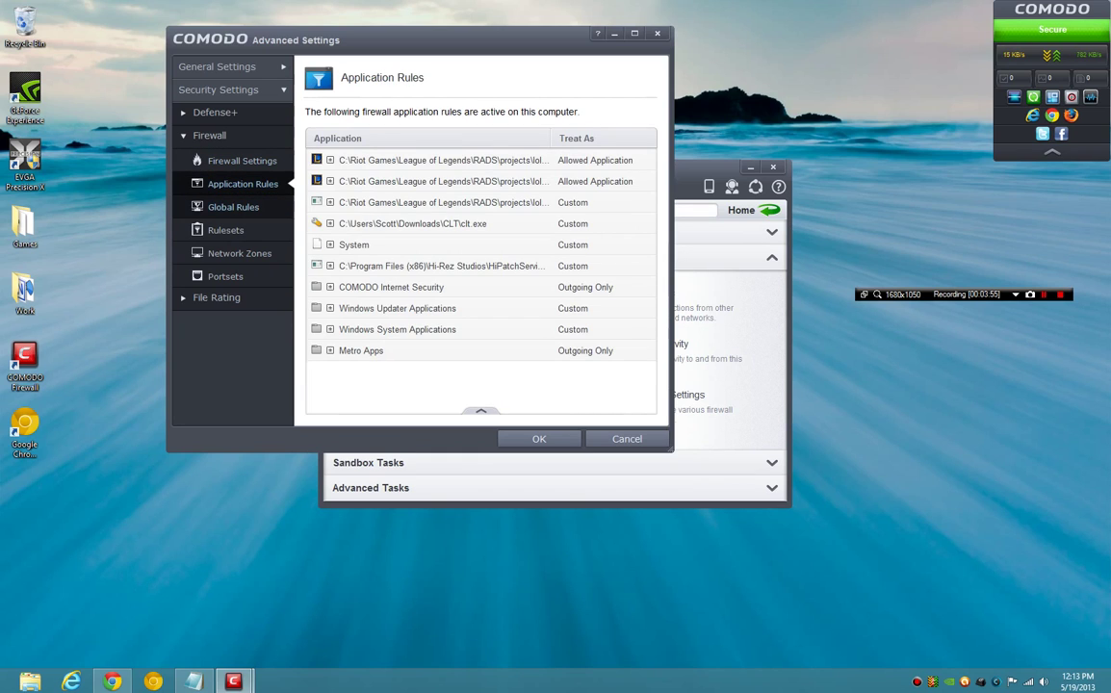
key("Down")
key("Down")
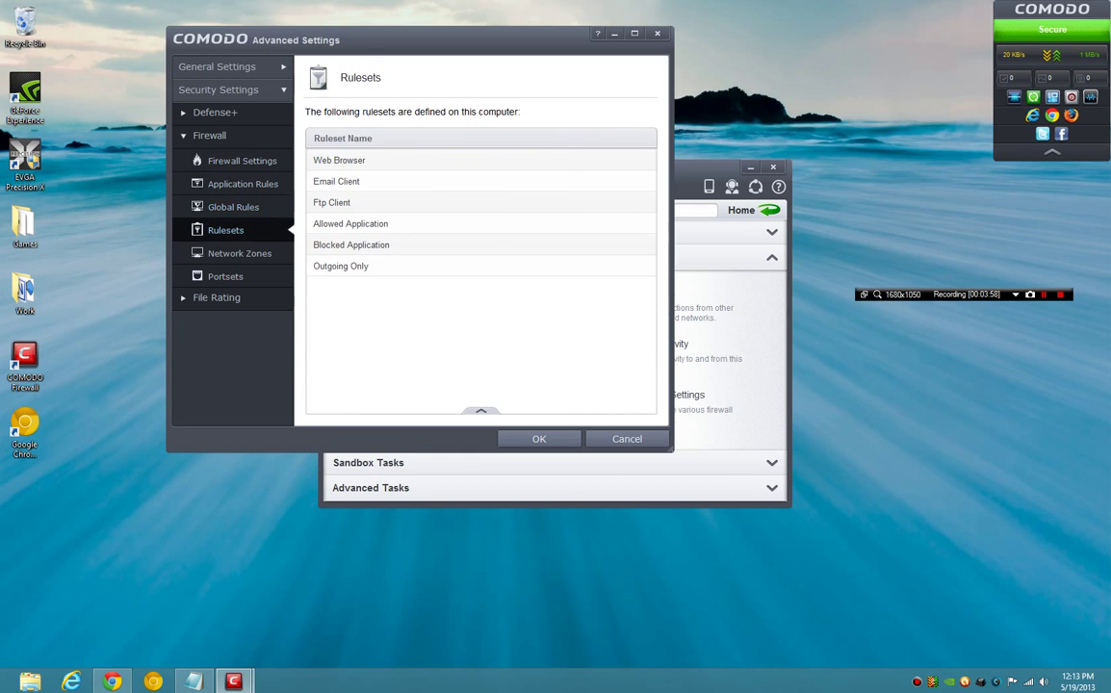
key("Down")
key("Down")
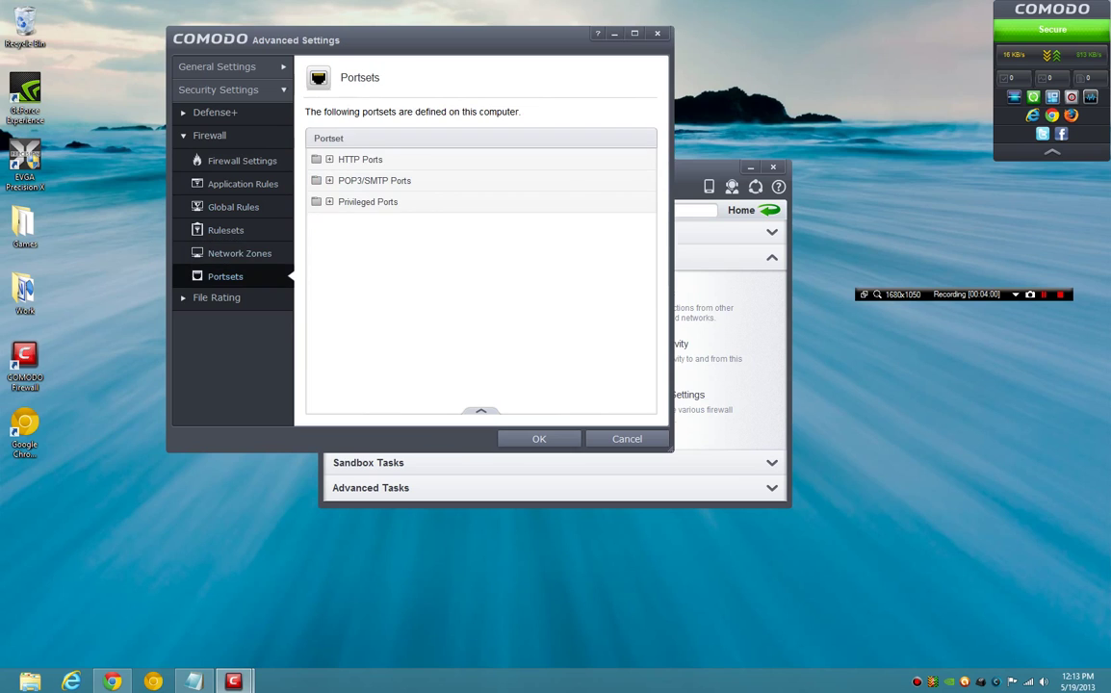
Expand File Rating and view its Settings, Trusted, Unrecognized and Submitted Files pages
key("Down")
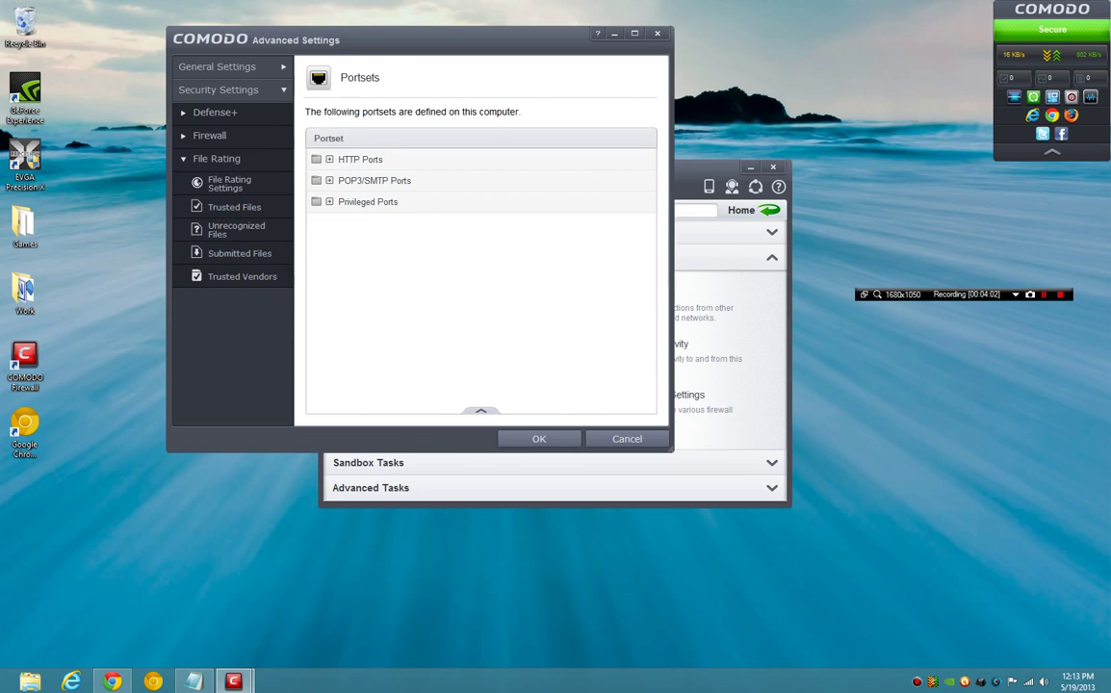
key("Down")
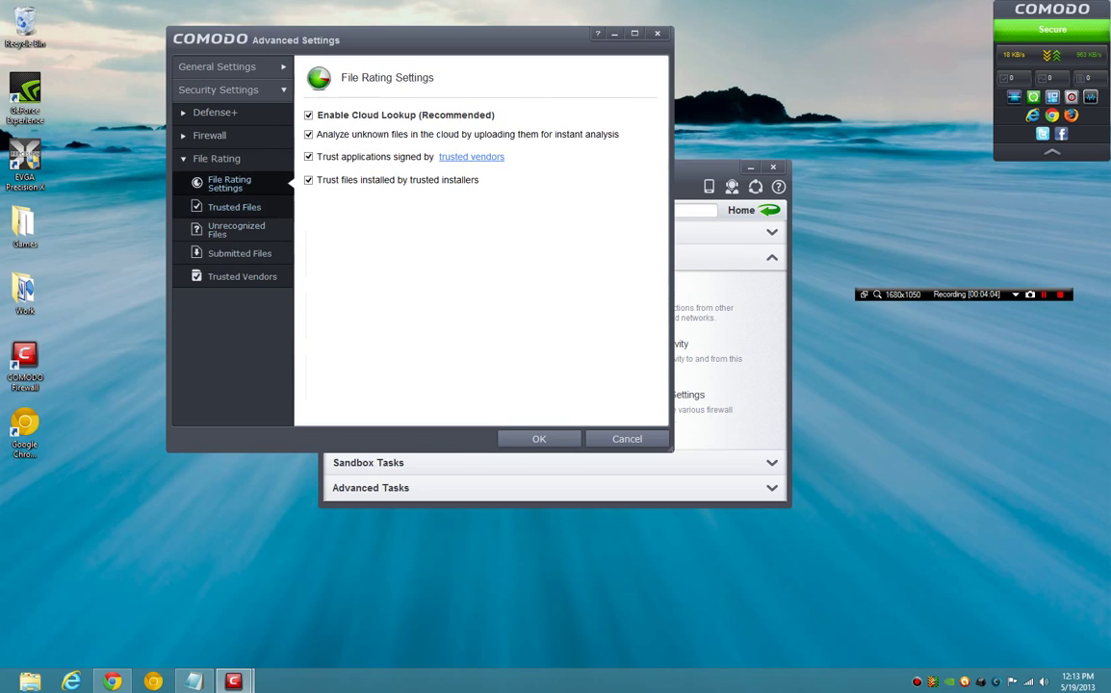
key("Down")
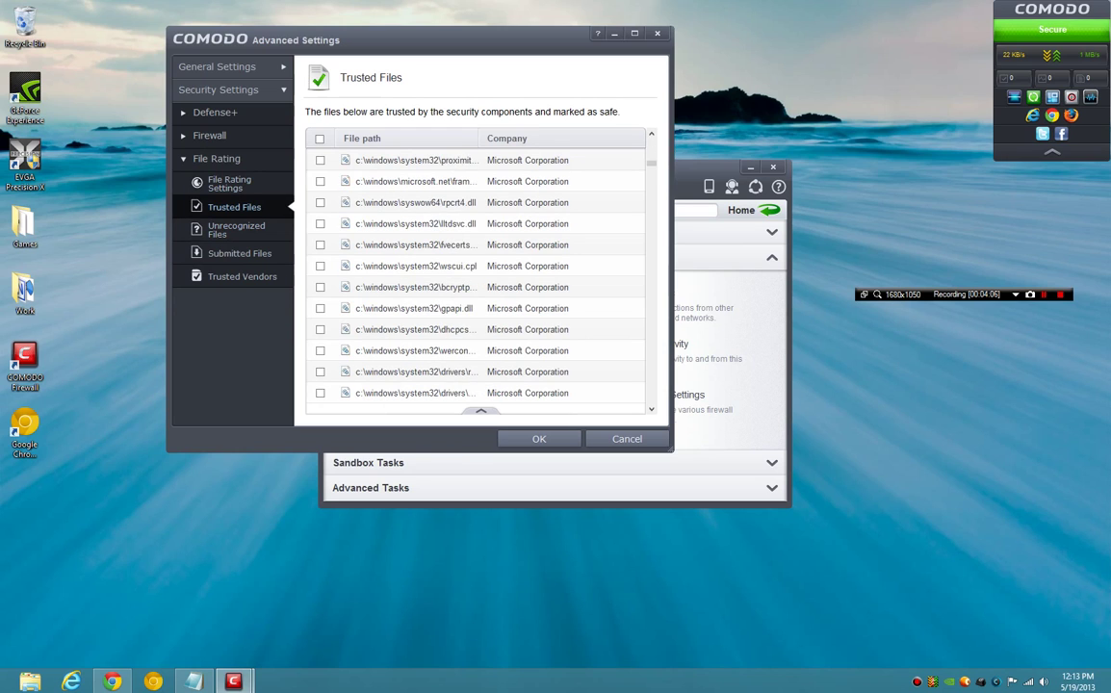
key("Down")
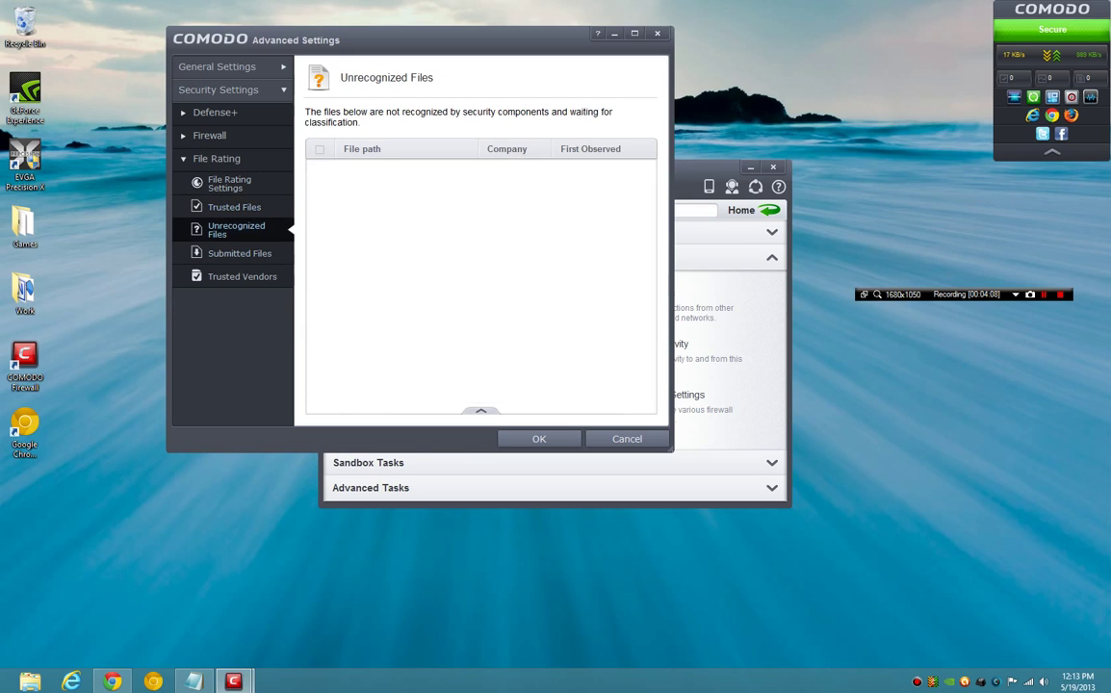
key("Down")
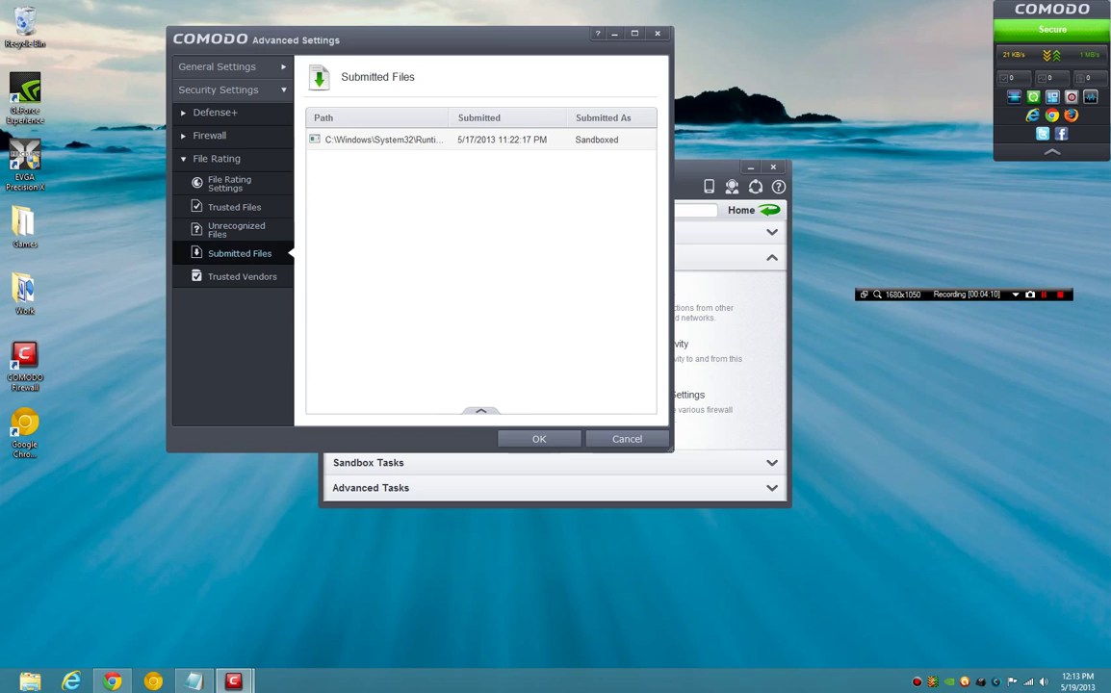
key("Down")
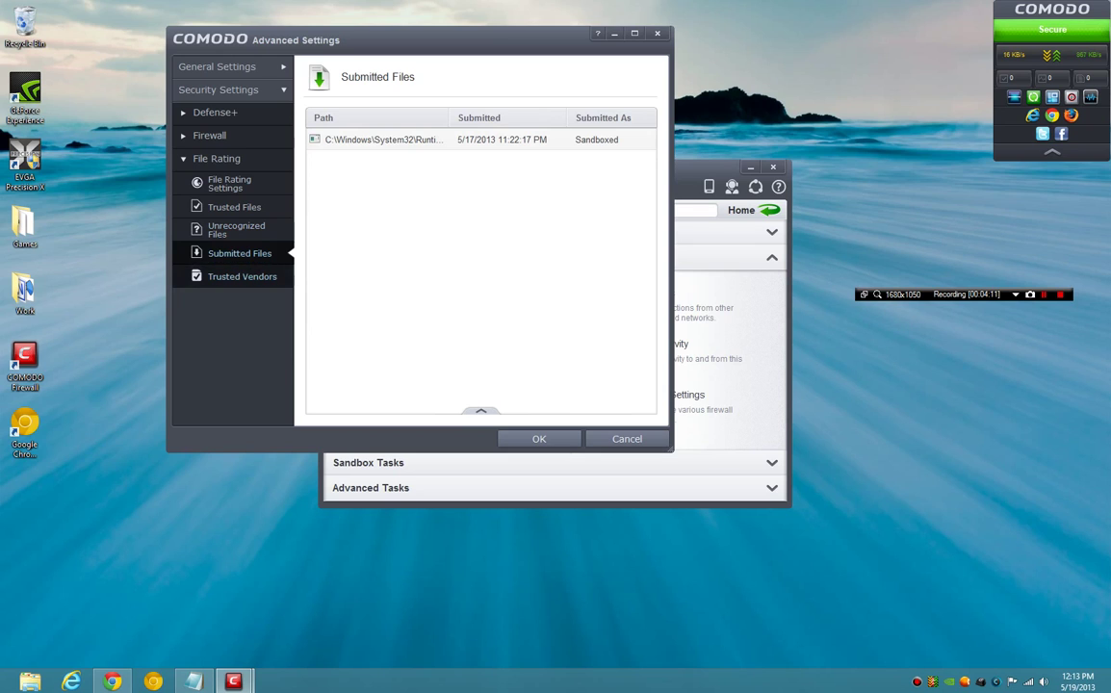
scroll(471, 270, "down", 2)
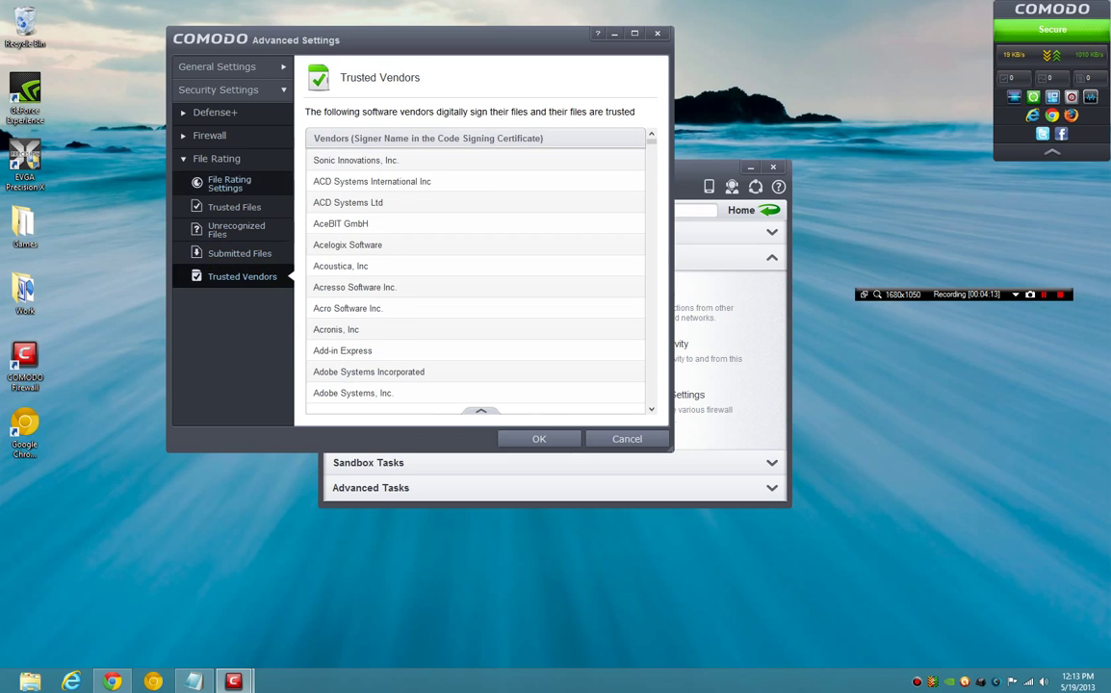
Move back up the sidebar to the Firewall Settings page
key("Up")
key("Up")
key("Up")
key("Left")
key("Up")
key("Right")
key("Down")
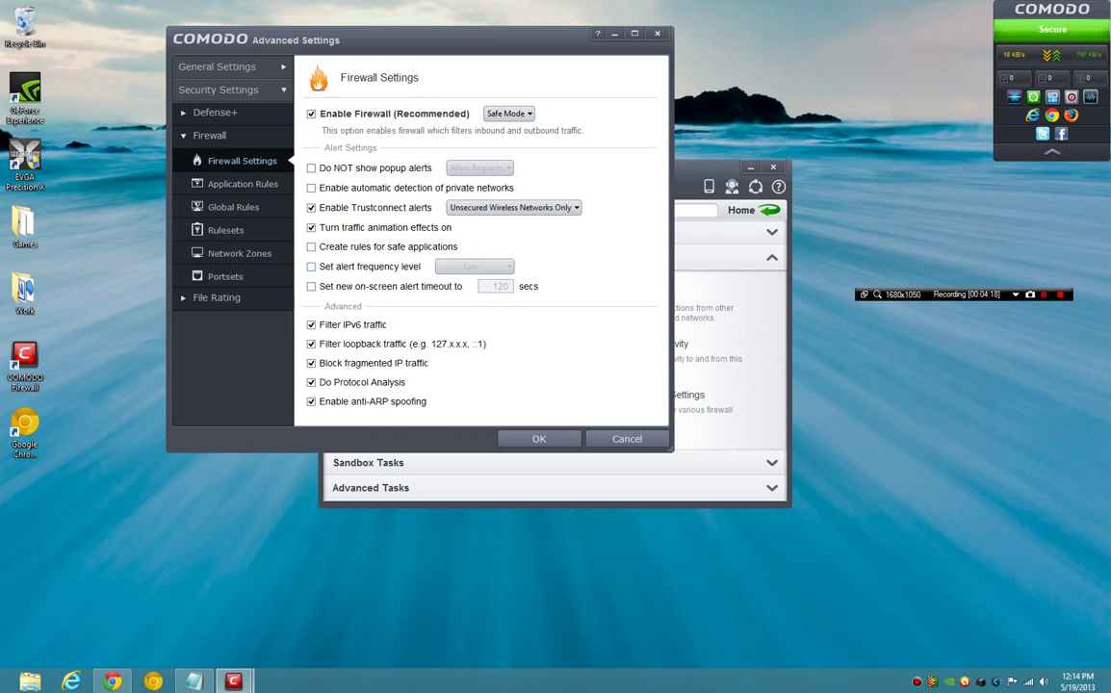
Look through the firewall mode dropdown and close it, keeping Safe Mode
key("Tab")
key("Tab")
key("alt+Down")
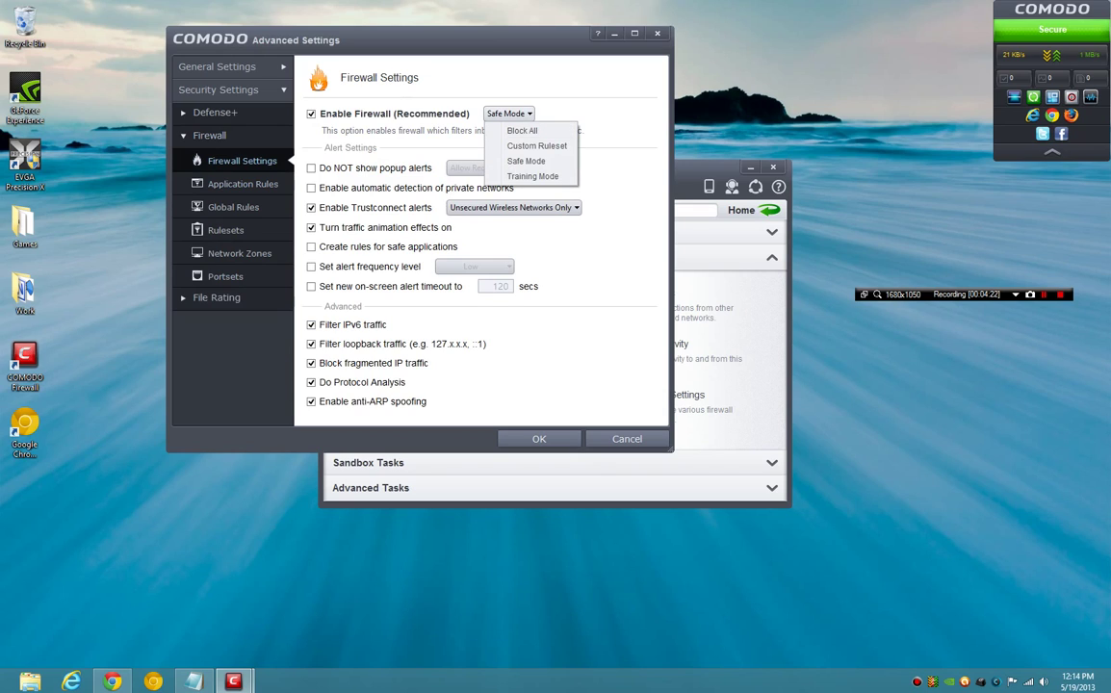
key("Down")
key("Down")
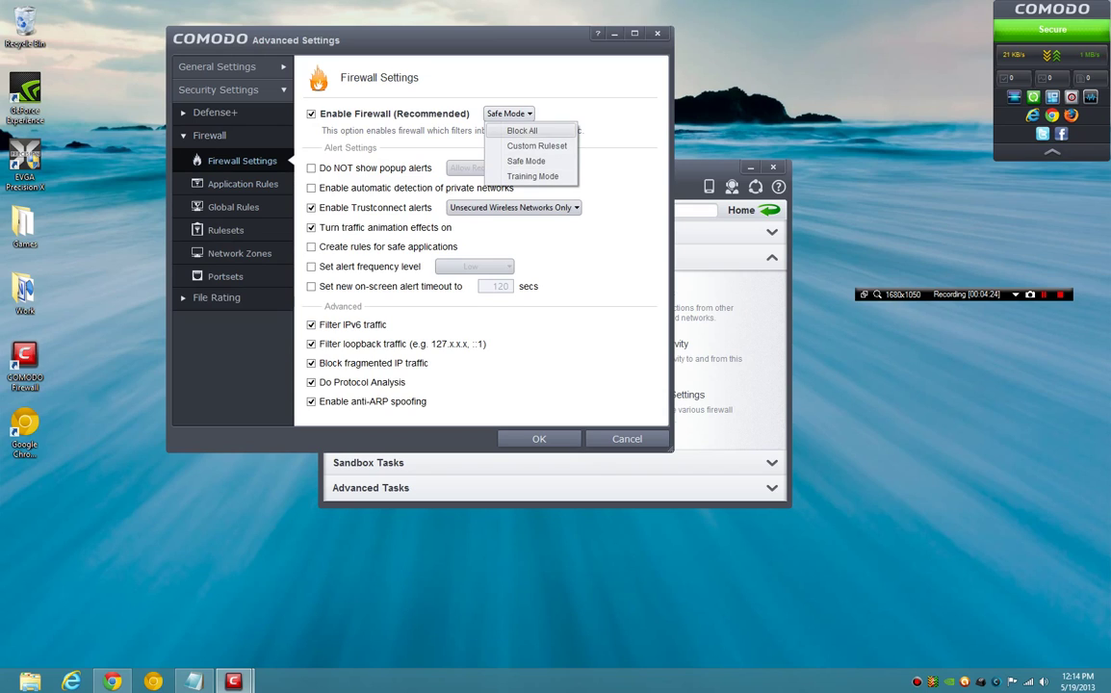
key("Escape")
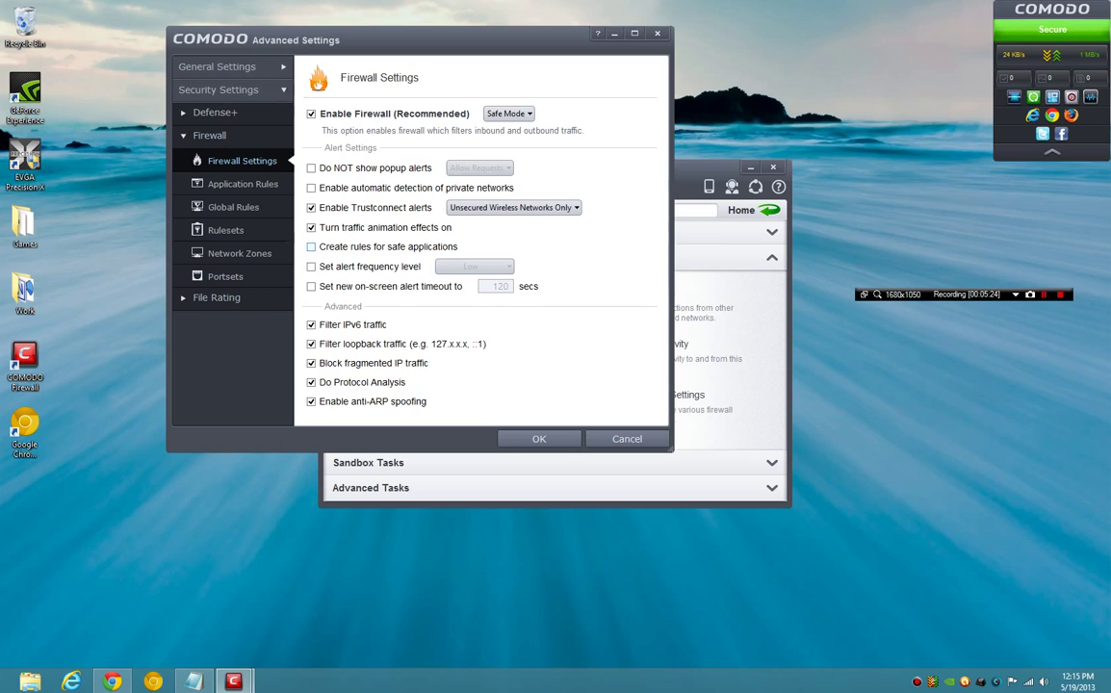
Tick then untick Set alert frequency level, and close Advanced Settings
left_click(311, 267)
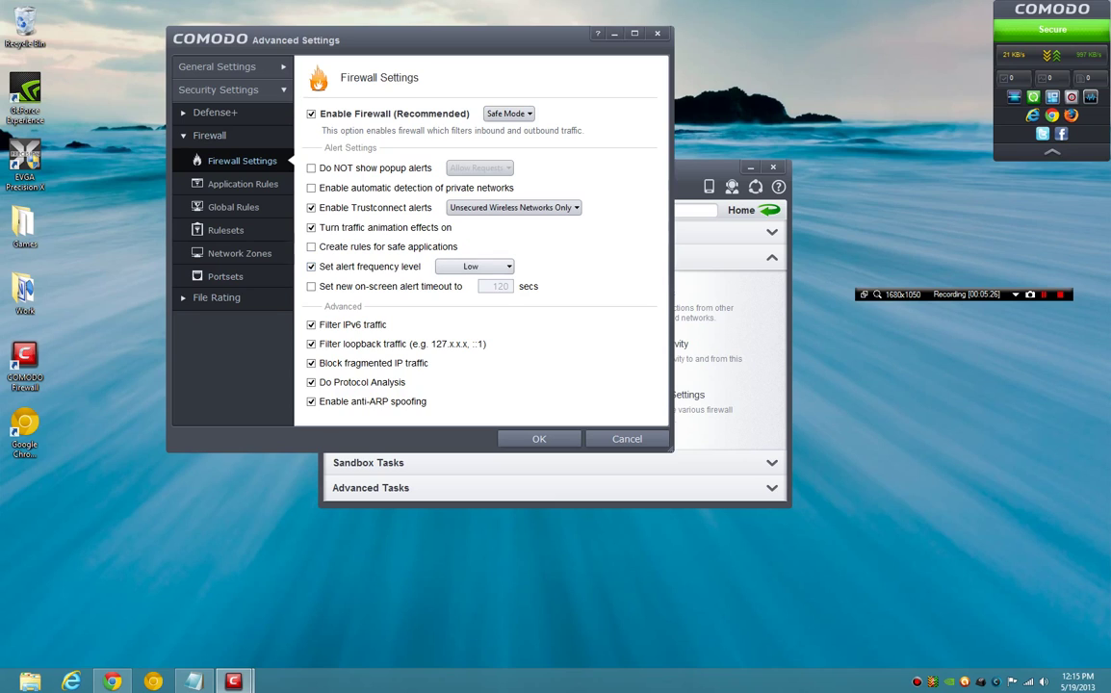
left_click(474, 266)
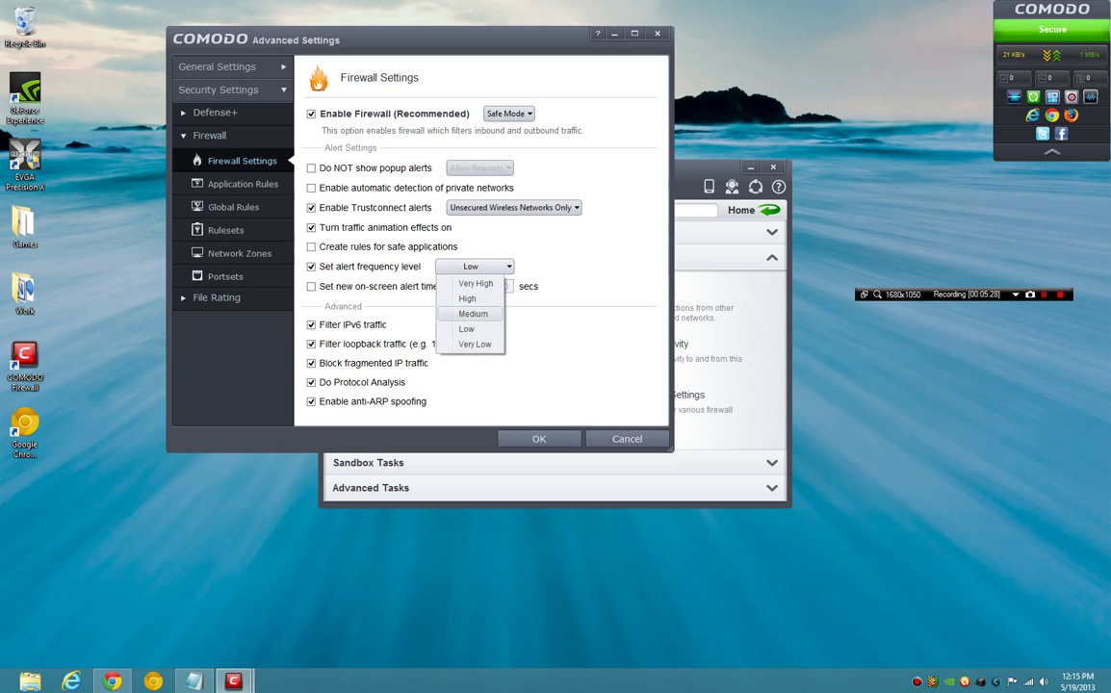
left_click(311, 266)
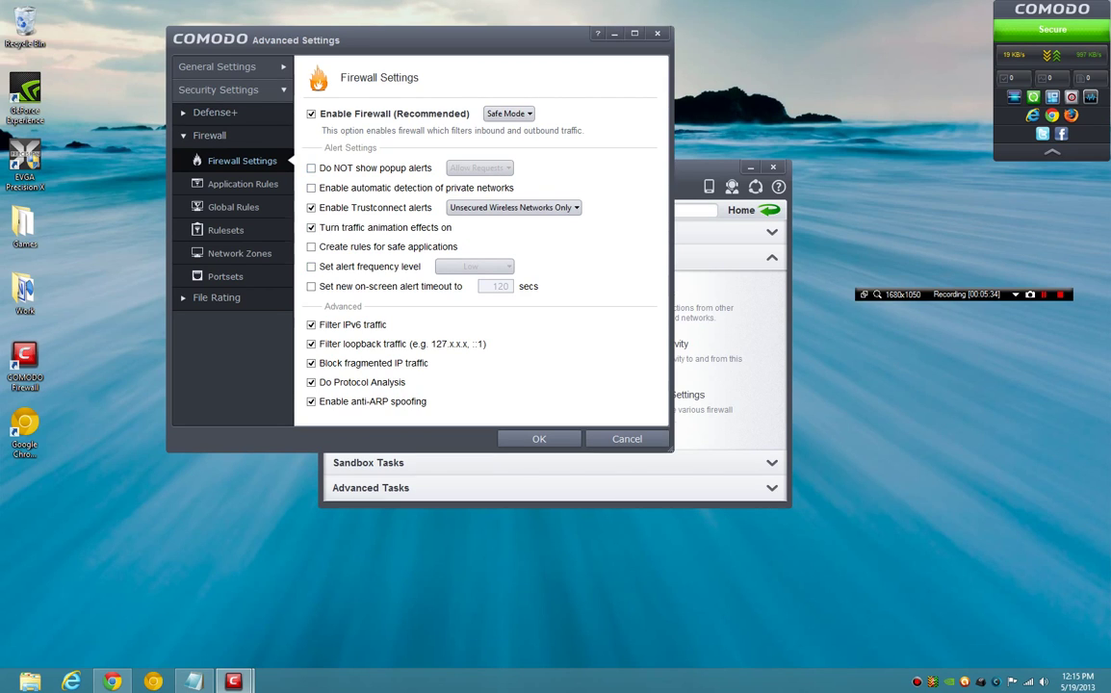
key("Escape")
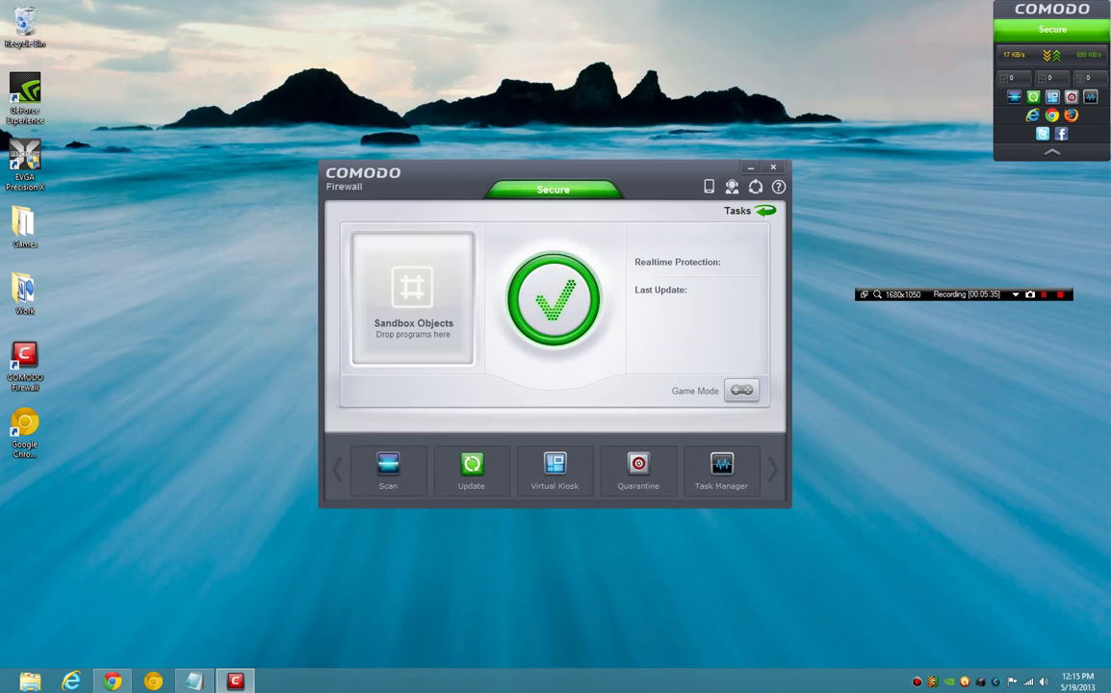